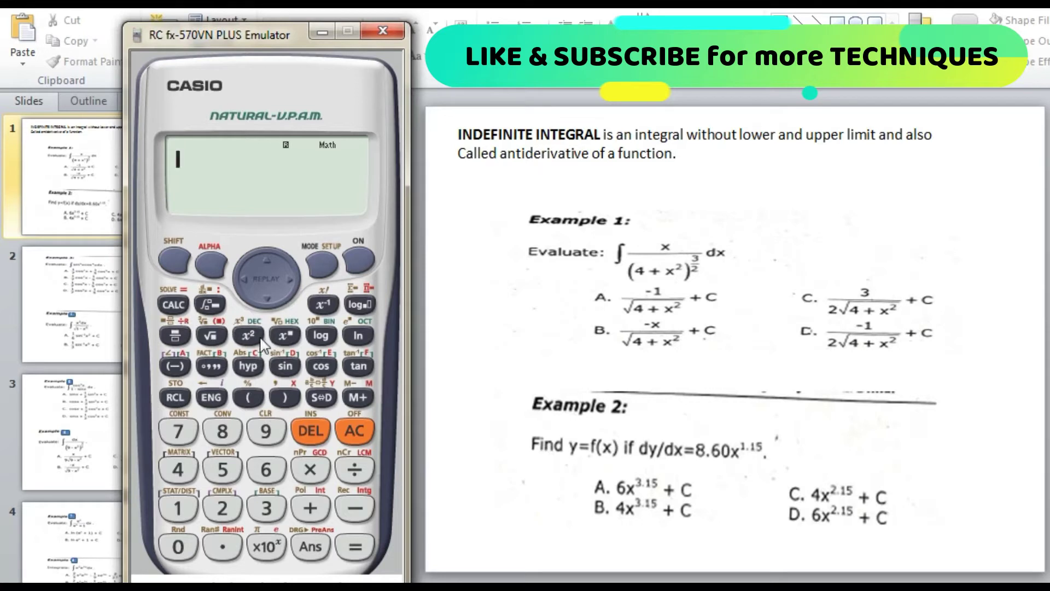
Enter the fraction x/(4+x²) with the denominator bracketed.
click(174, 335)
click(208, 265)
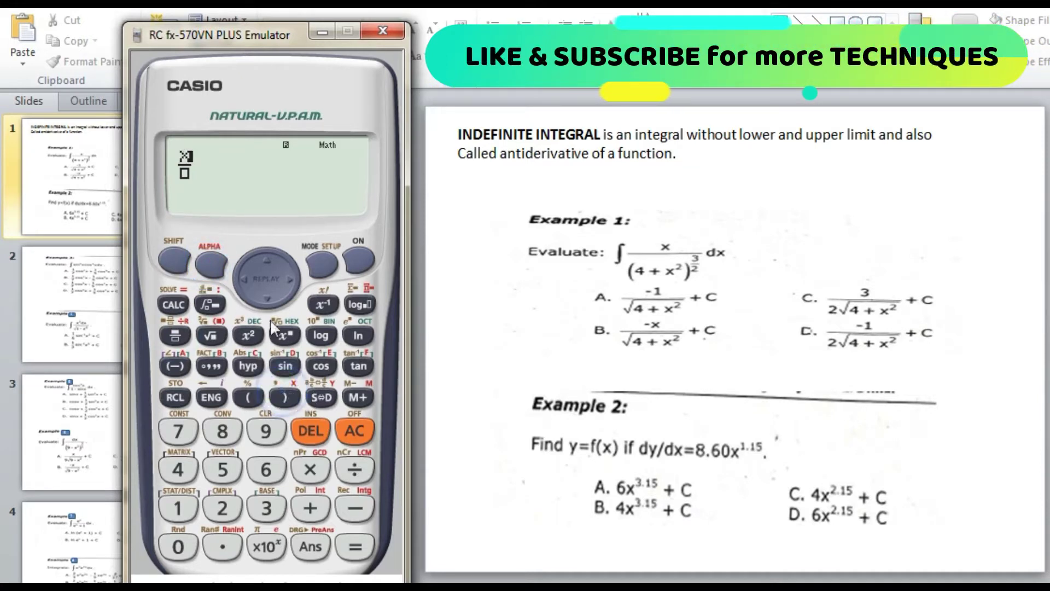
click(270, 294)
click(251, 398)
click(179, 472)
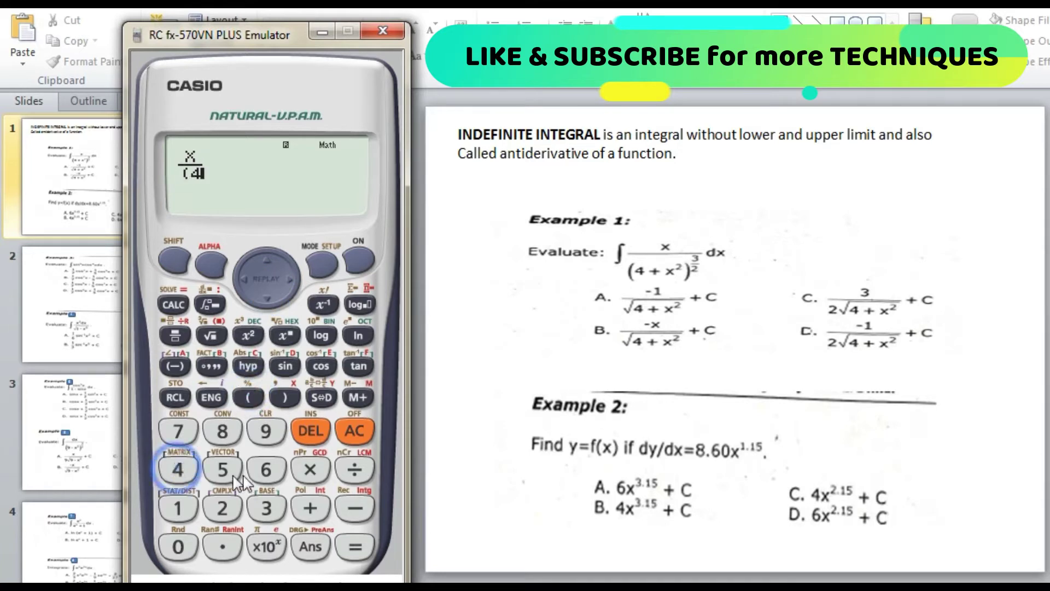
click(308, 507)
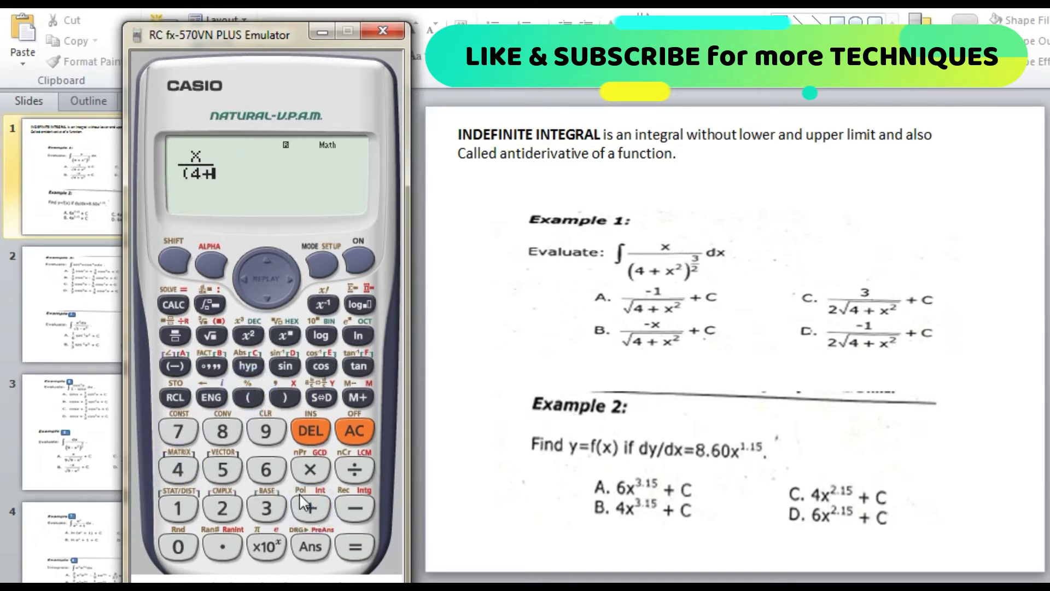
click(217, 272)
click(287, 398)
click(248, 335)
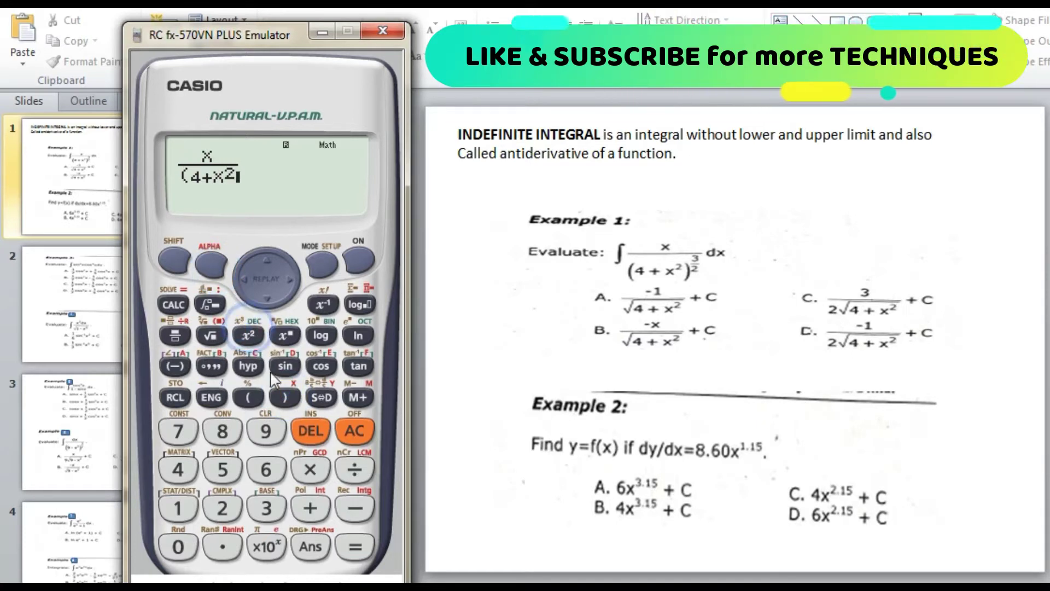
click(287, 397)
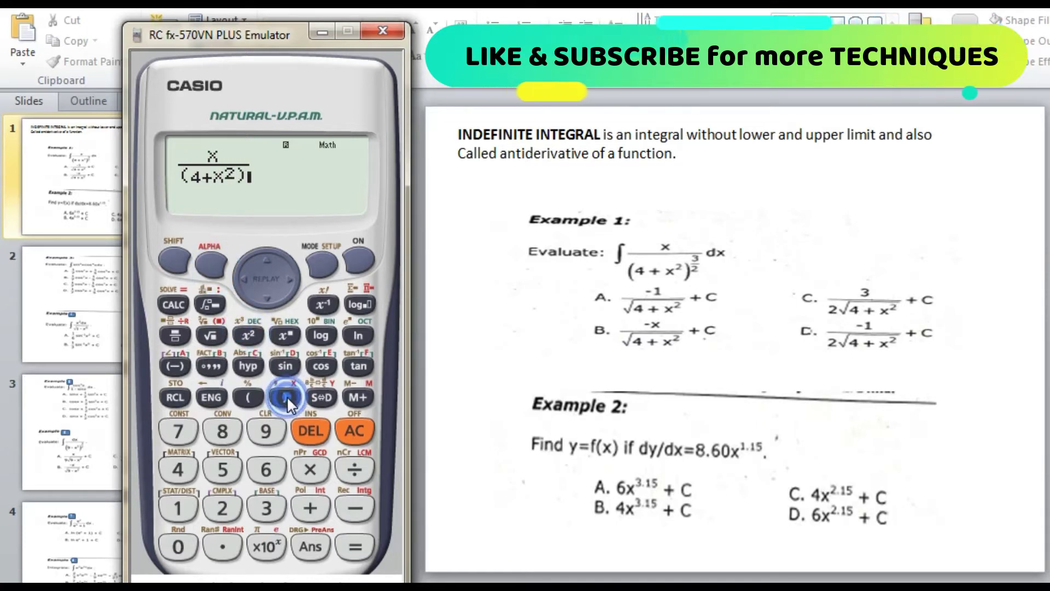
Raise the bracket (4+x²) to the fractional power 3/2.
click(282, 335)
click(174, 334)
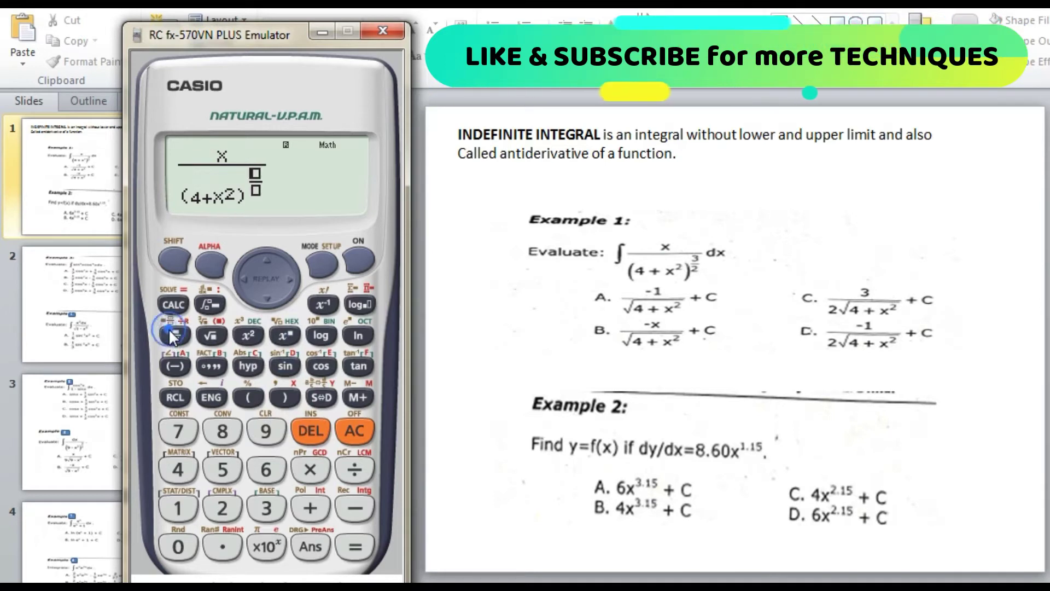
click(266, 506)
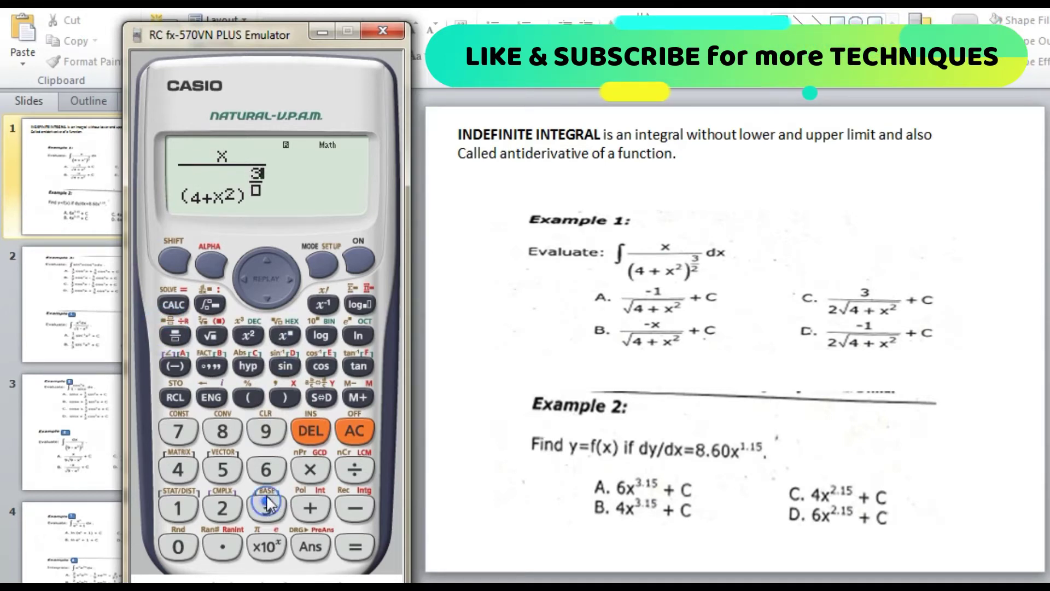
click(268, 299)
click(224, 509)
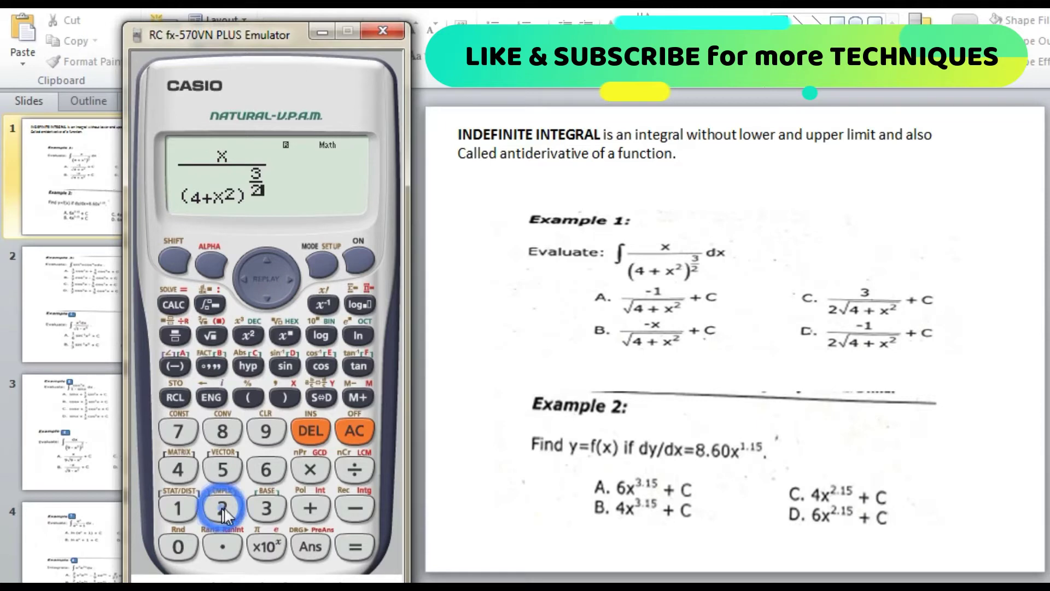
Evaluate the integrand at x = 0.1 and store 0.01245327106 in memory A.
click(178, 307)
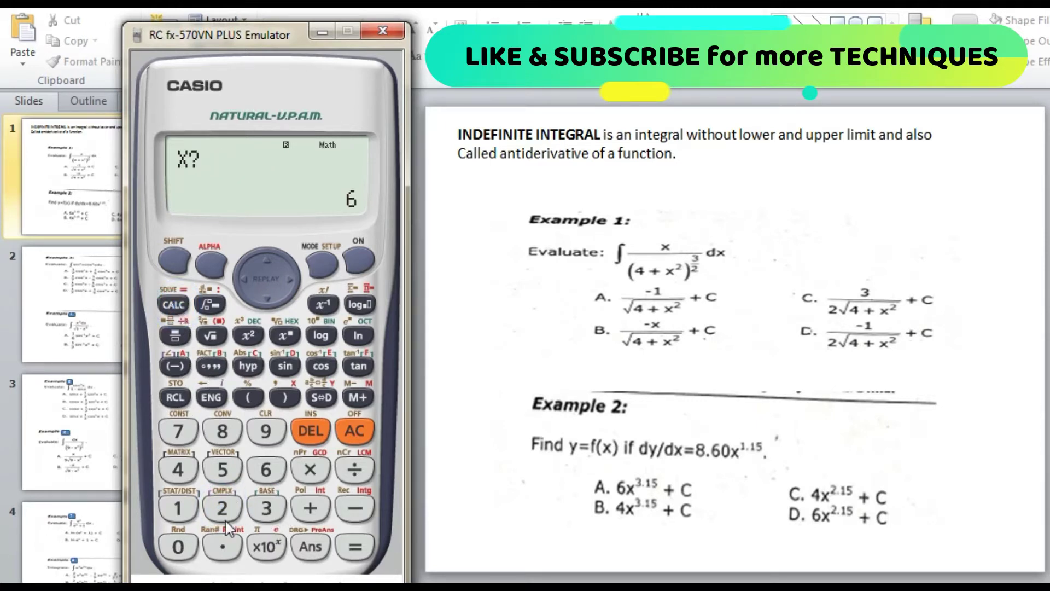
click(222, 544)
click(180, 510)
click(354, 547)
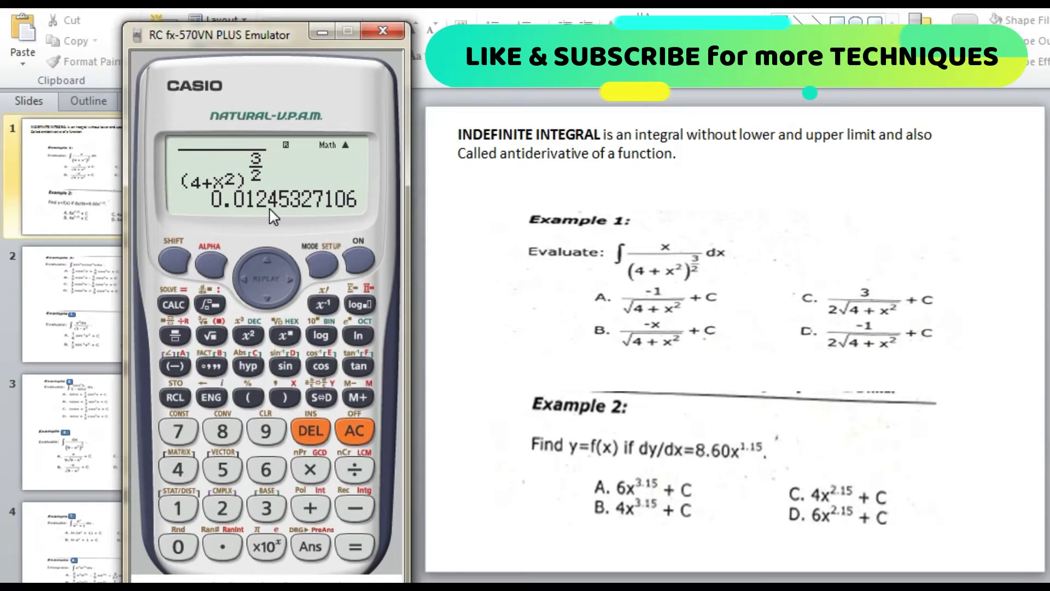
click(174, 256)
click(174, 367)
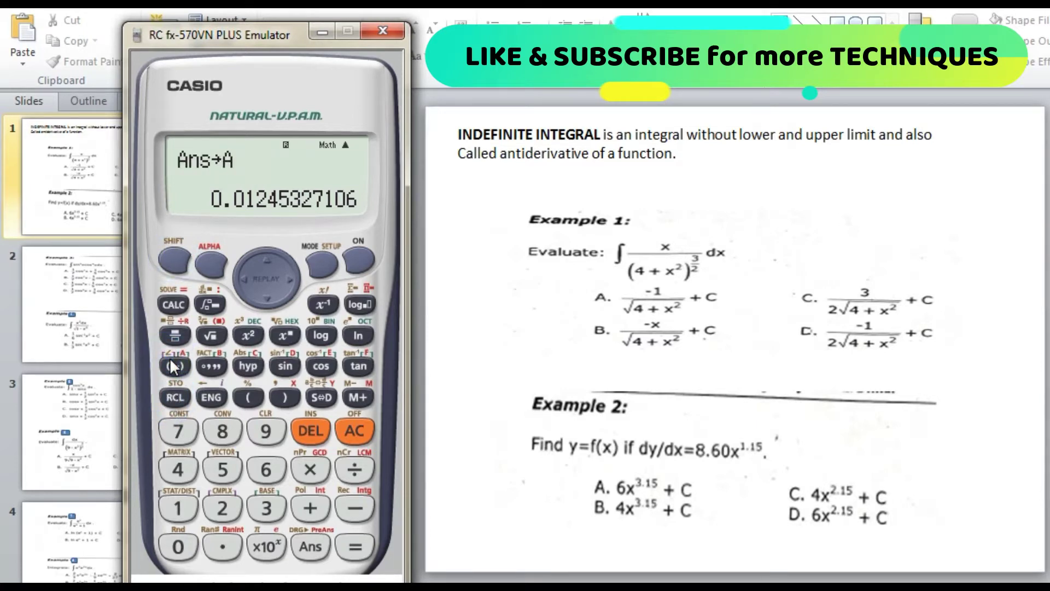
click(357, 429)
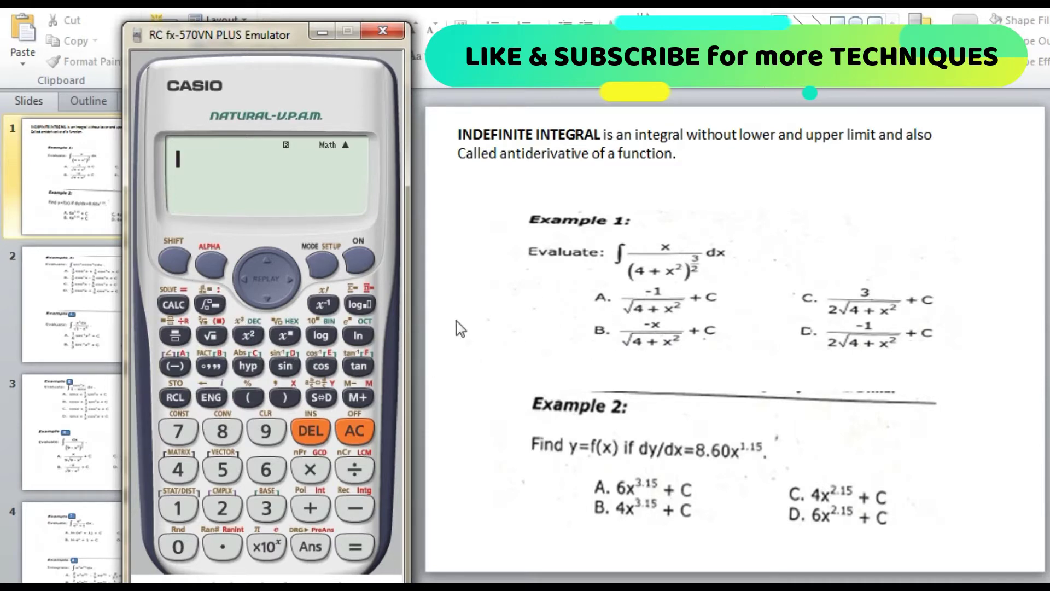
Insert a d/dx template containing −1/√(4+x²).
click(174, 258)
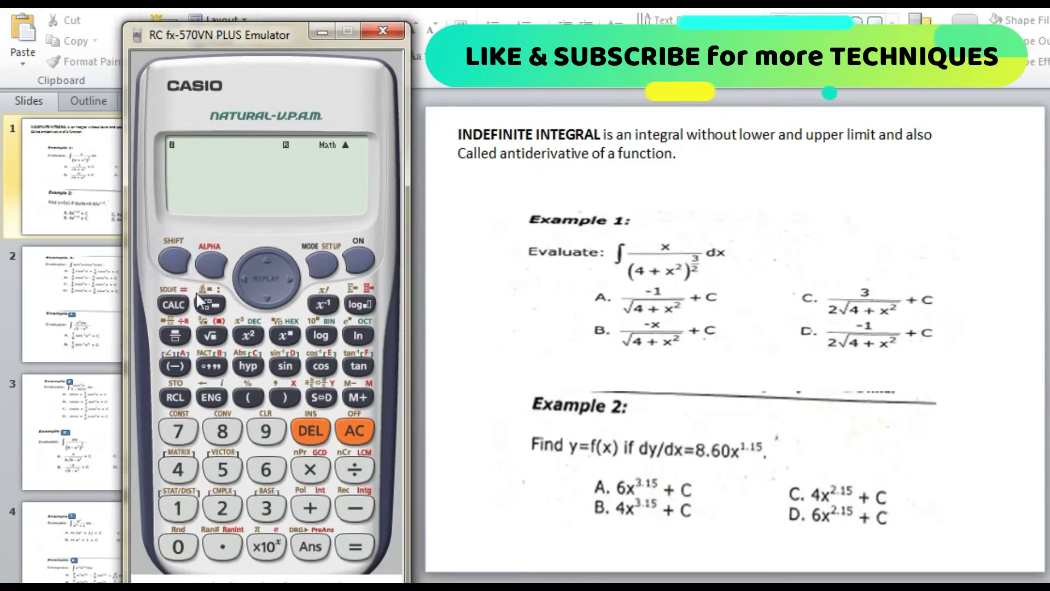
click(207, 304)
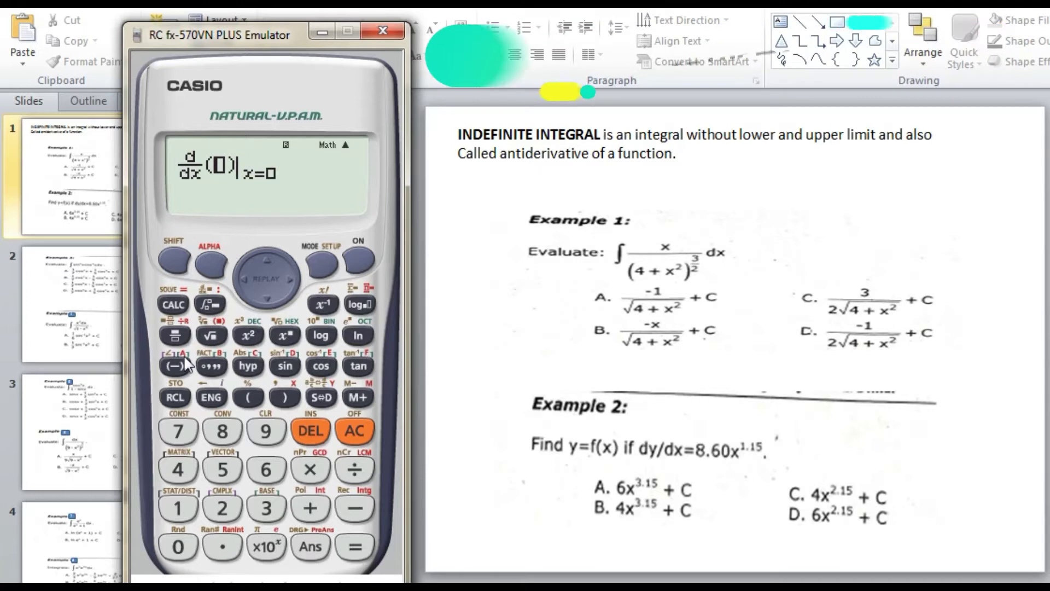
click(173, 335)
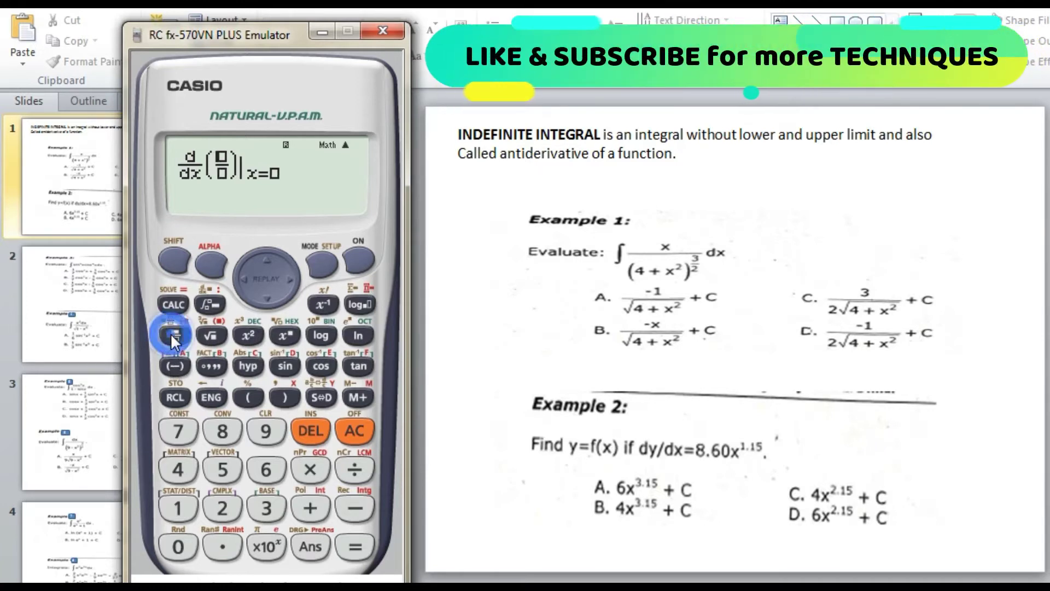
click(173, 366)
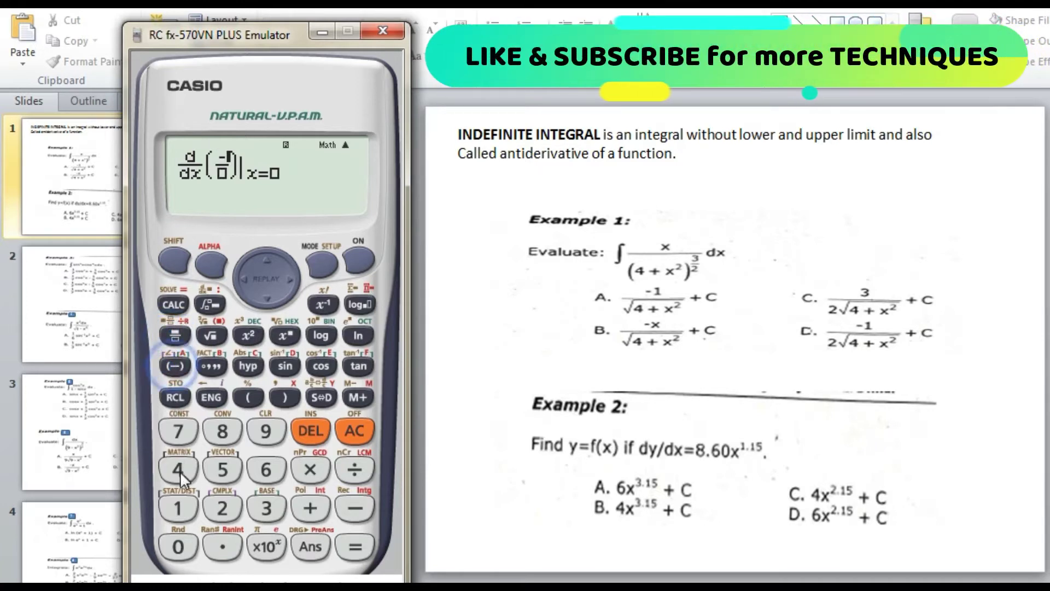
click(177, 507)
click(265, 300)
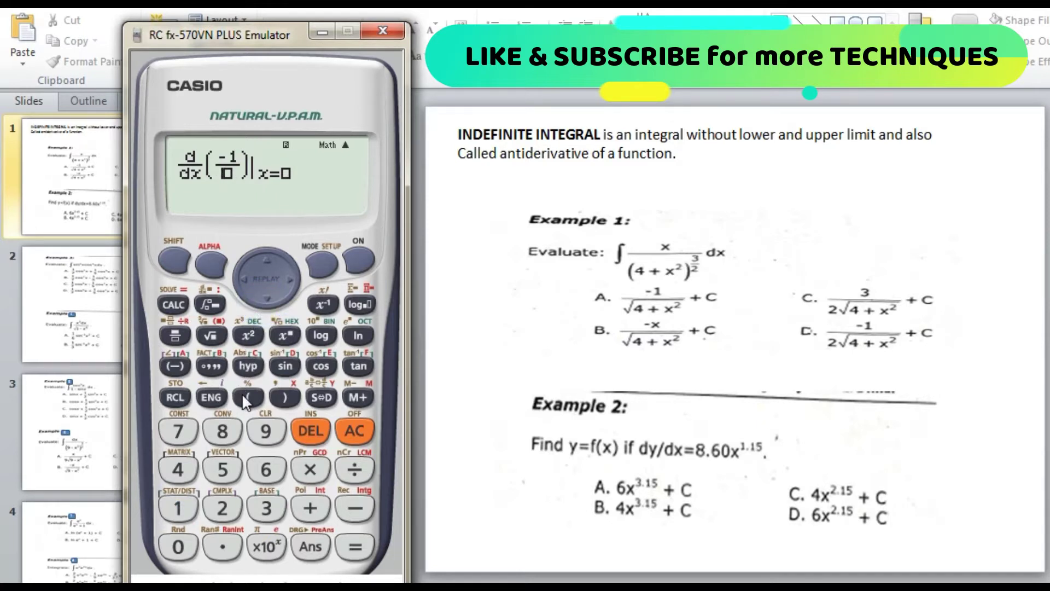
click(210, 338)
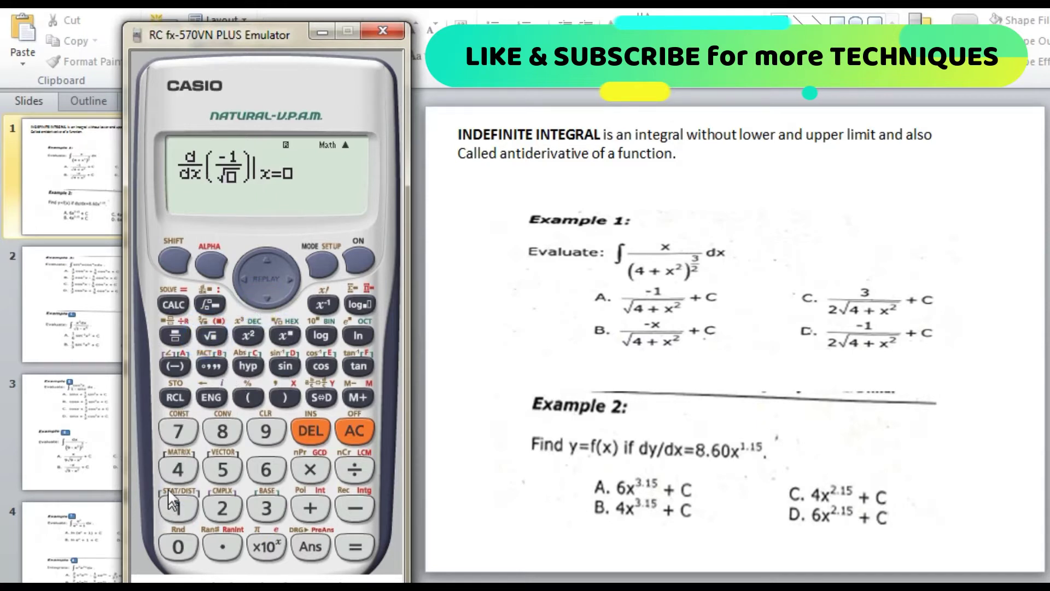
click(308, 508)
click(205, 264)
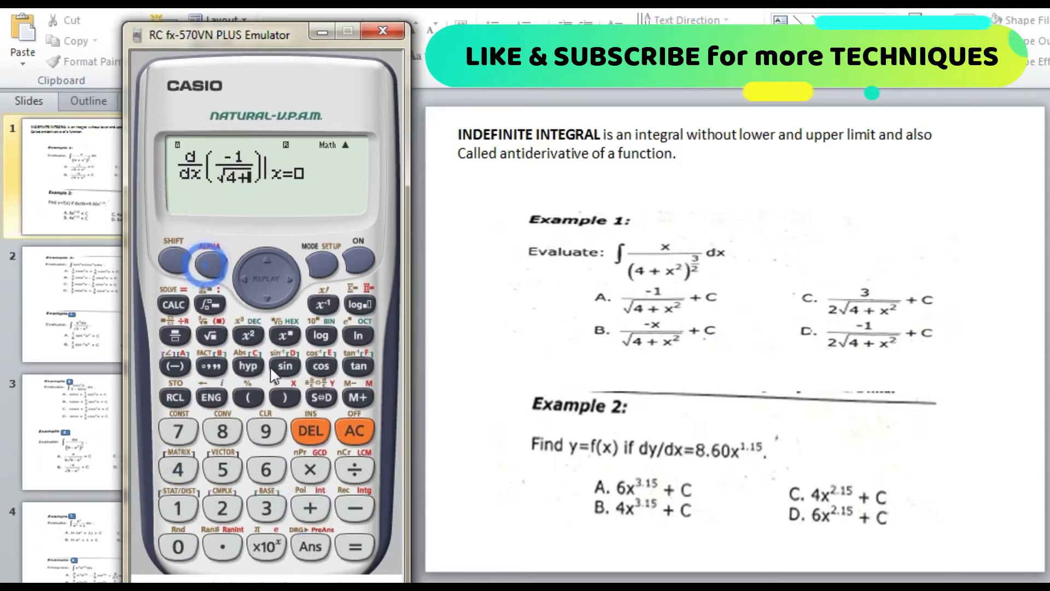
click(290, 390)
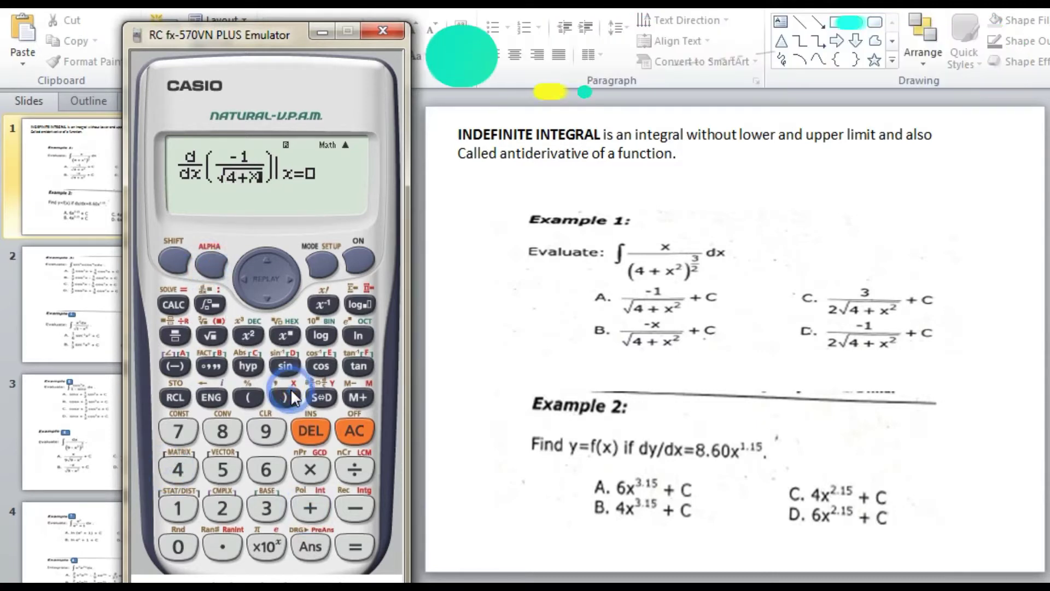
click(251, 330)
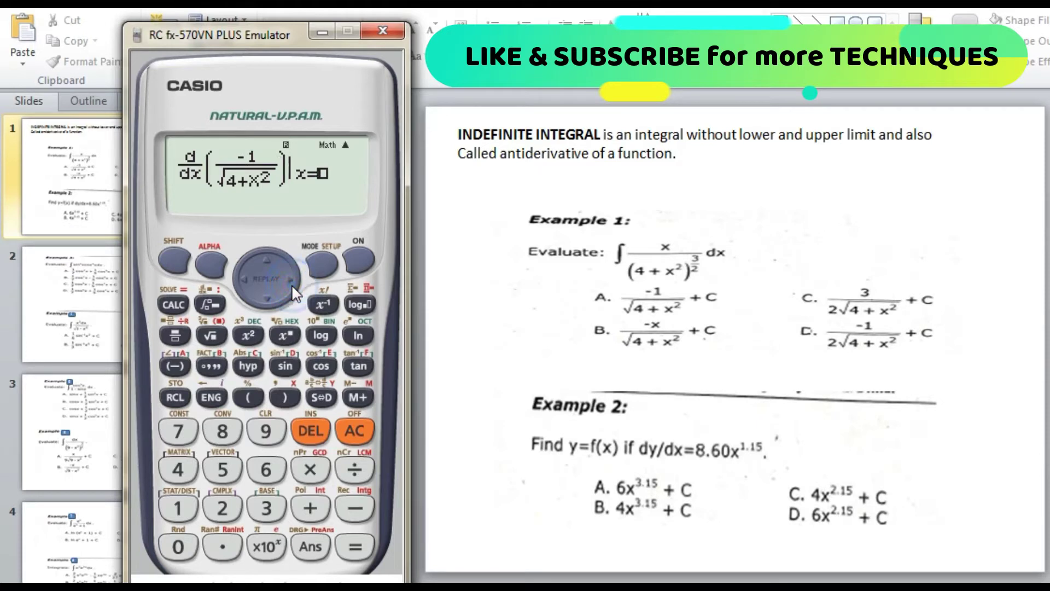
Evaluate the derivative at x = 0.1, giving 0.01245327106.
click(223, 548)
click(186, 517)
click(347, 549)
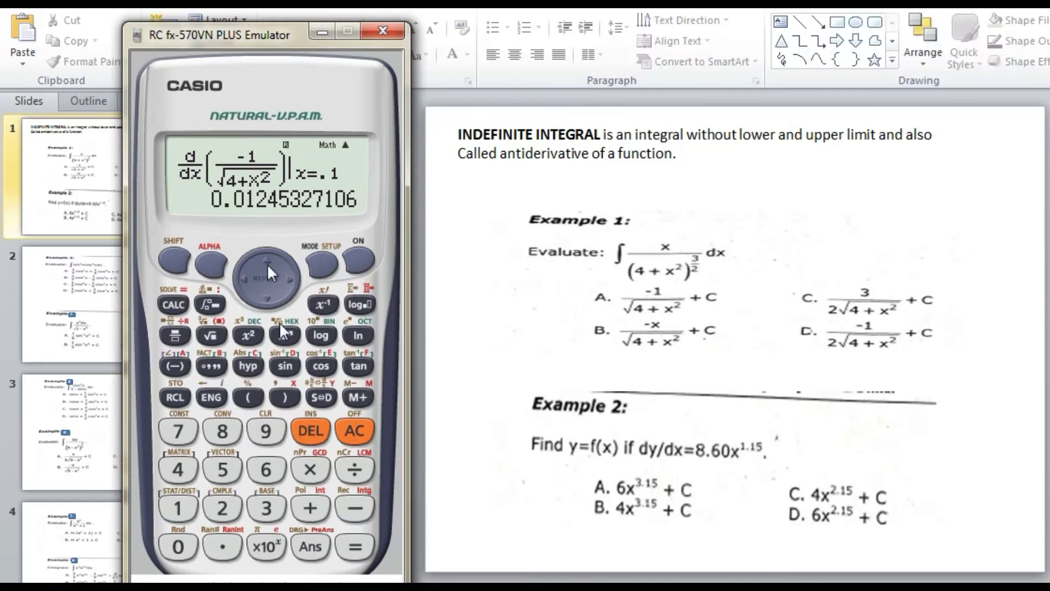
Compute Ans ÷ A, which equals 1, confirming choice A for Example 1.
click(353, 469)
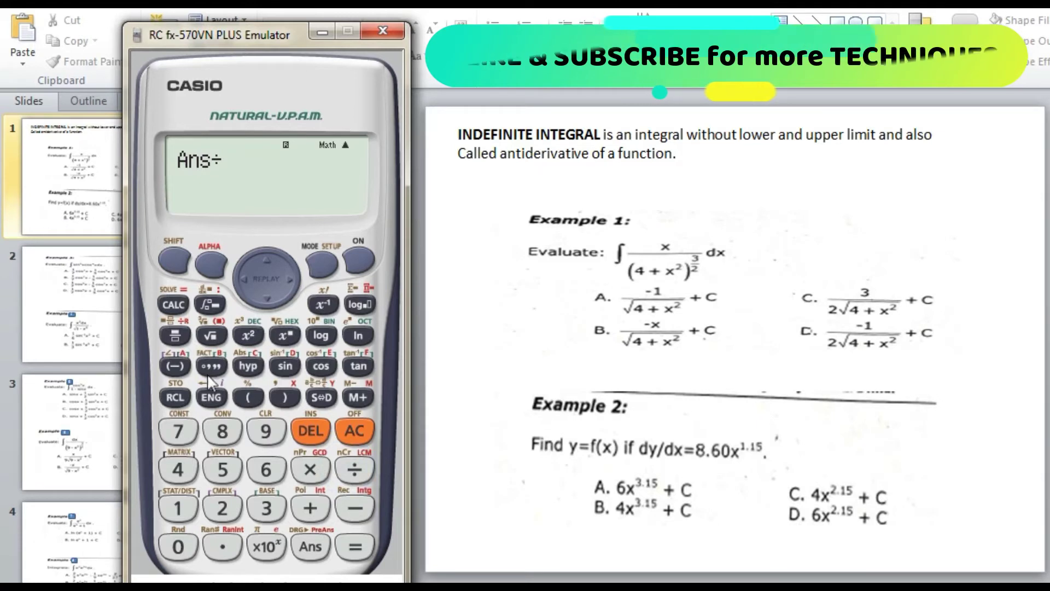
click(178, 367)
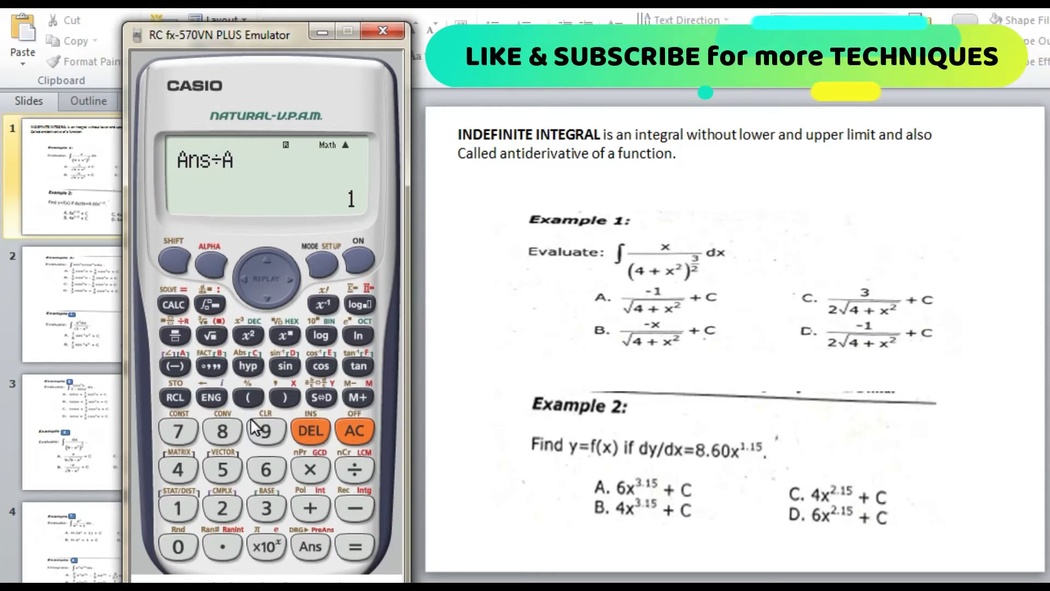
click(223, 432)
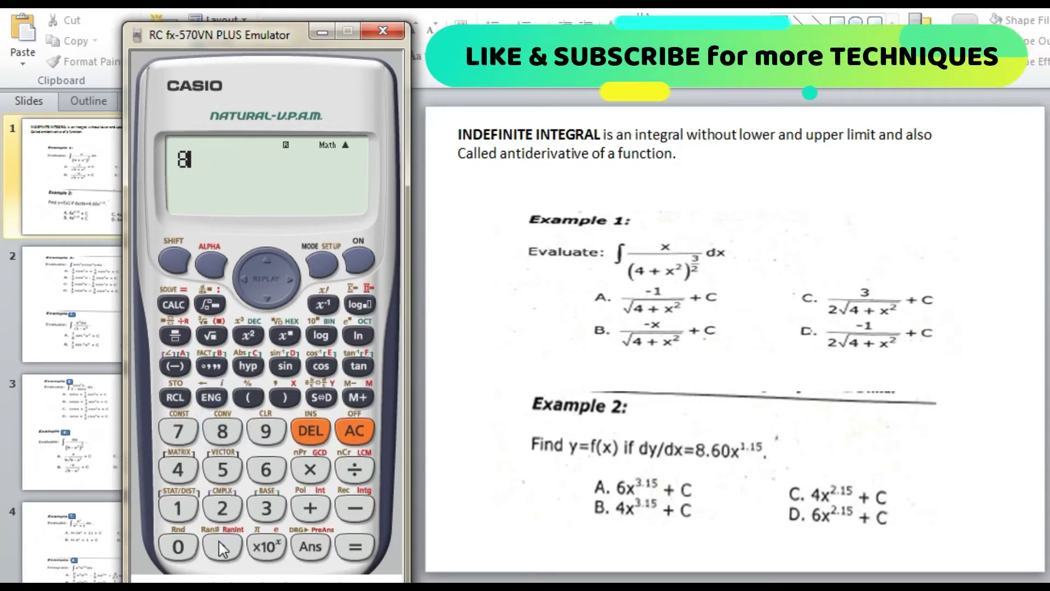
Enter the expression 8.60X^1.15.
click(265, 469)
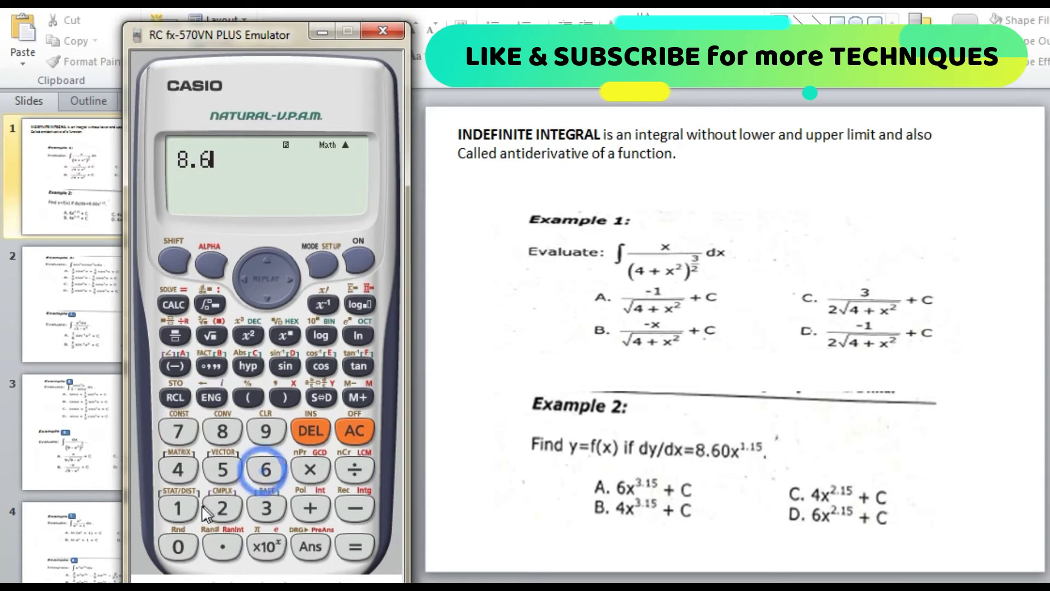
click(215, 262)
click(285, 398)
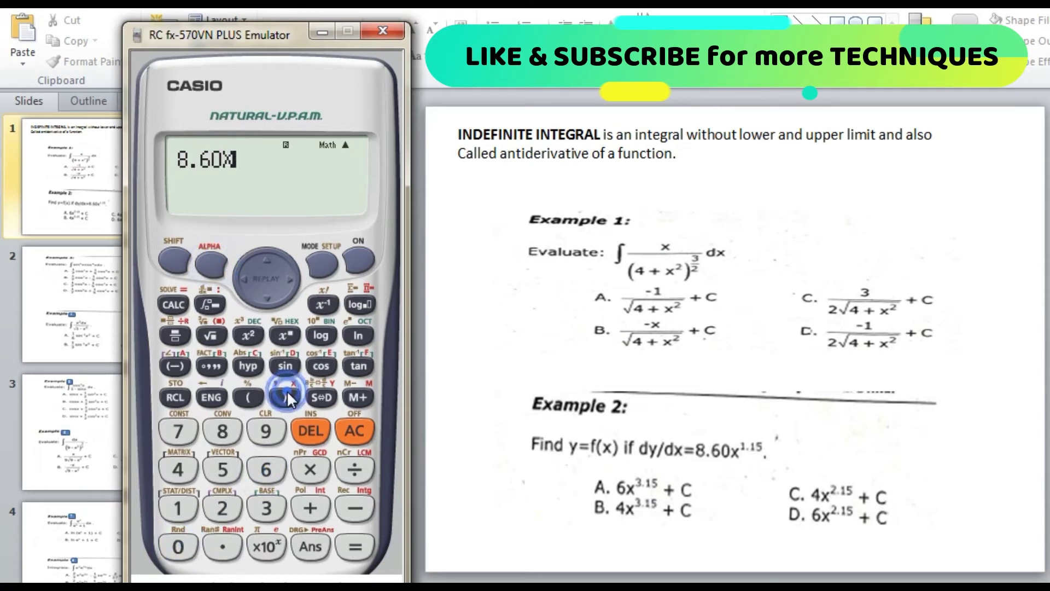
click(284, 334)
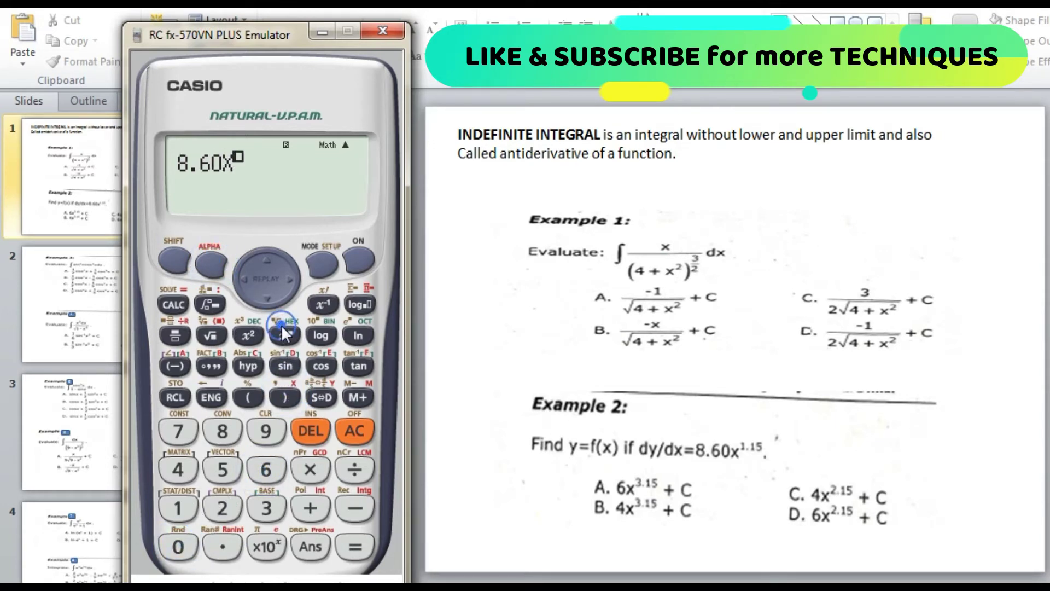
click(216, 547)
click(178, 507)
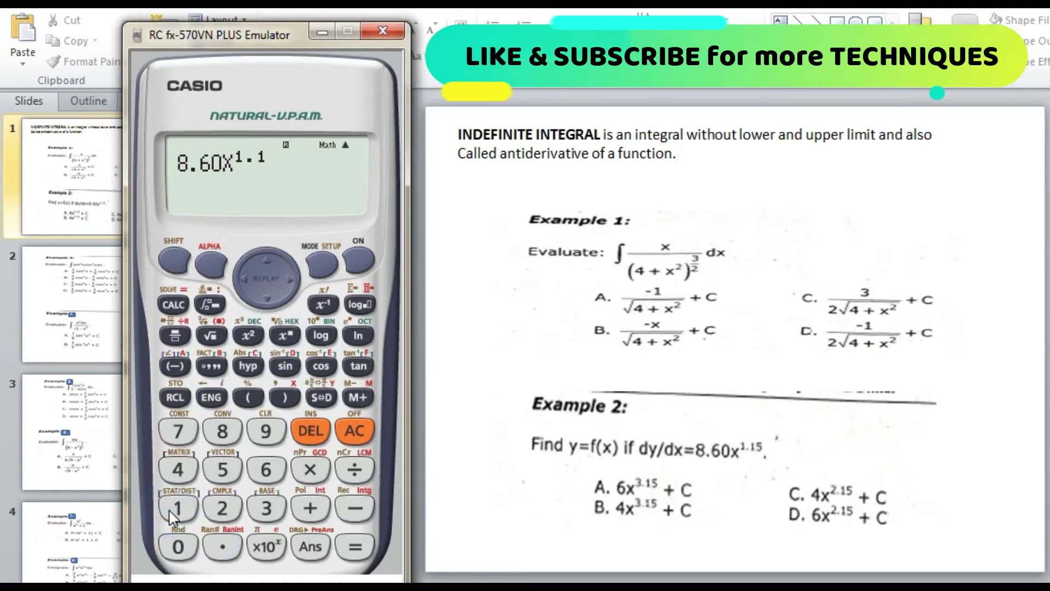
click(220, 471)
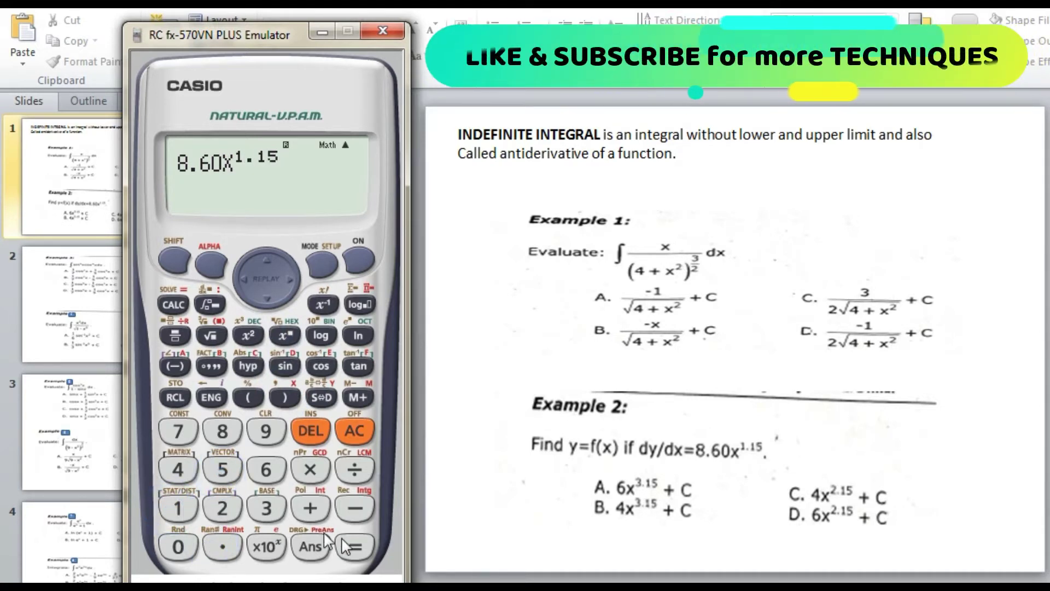
Evaluate it at X = 0.1 and store 0.6088333746 in A.
click(173, 303)
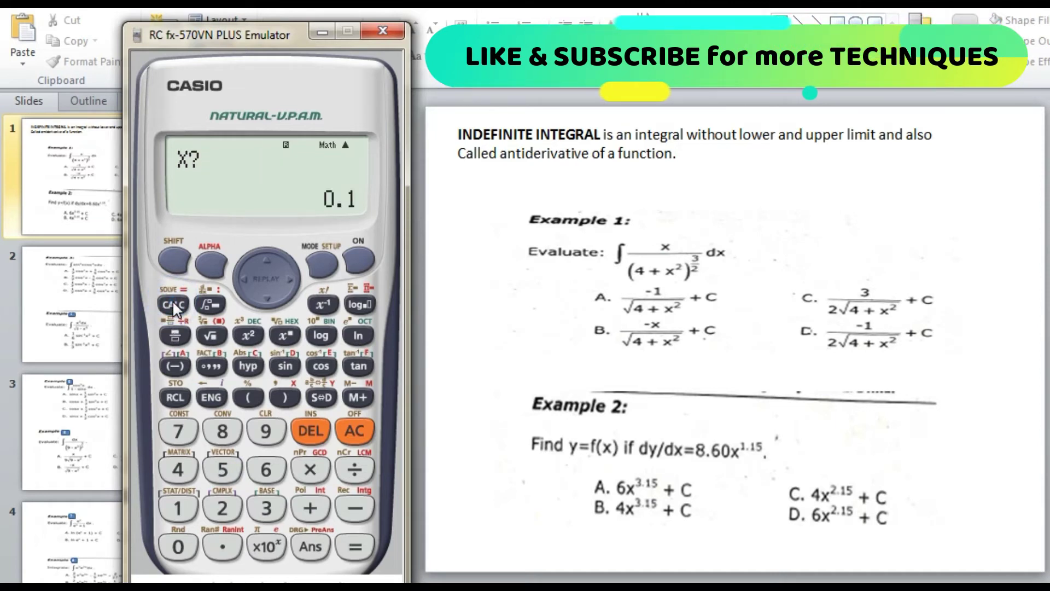
click(178, 508)
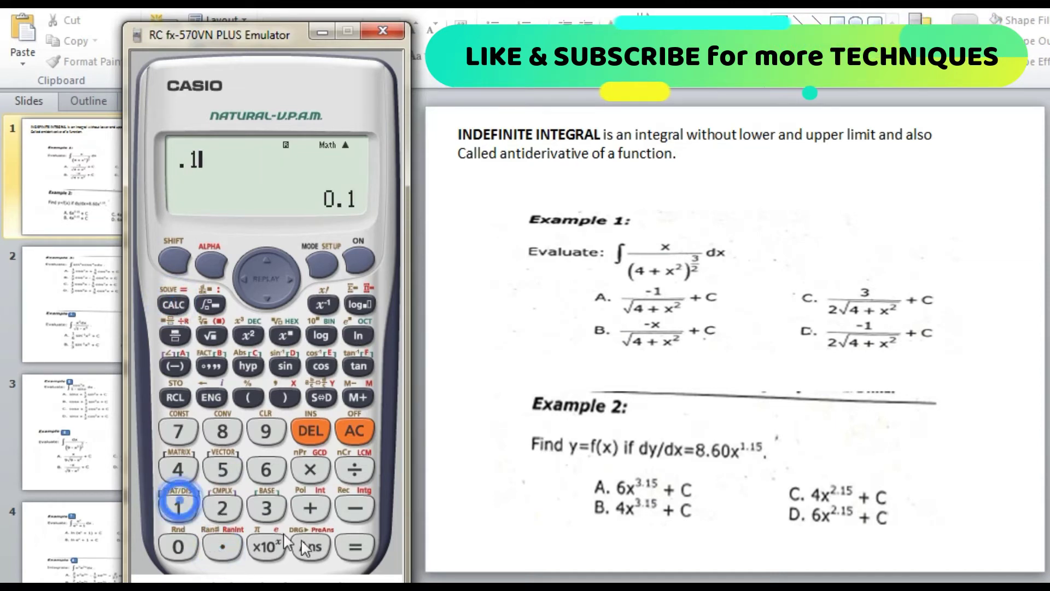
click(361, 547)
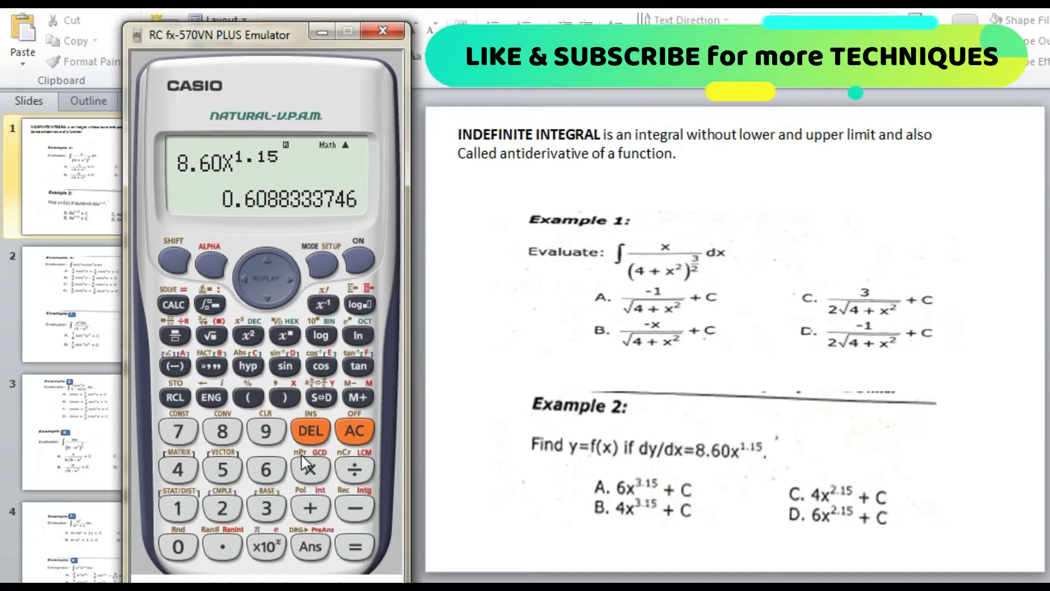
click(174, 261)
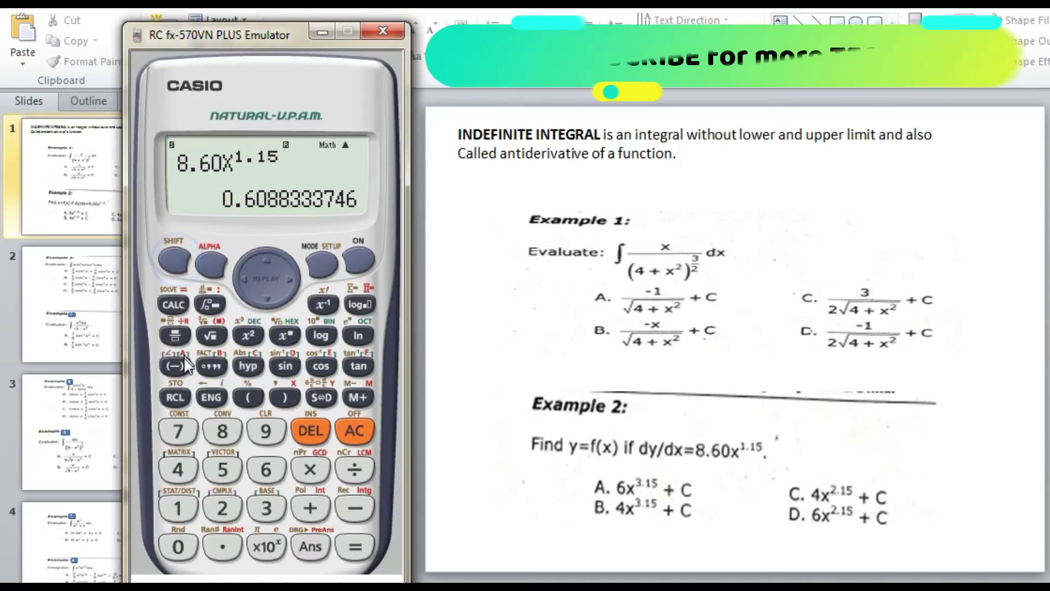
click(175, 396)
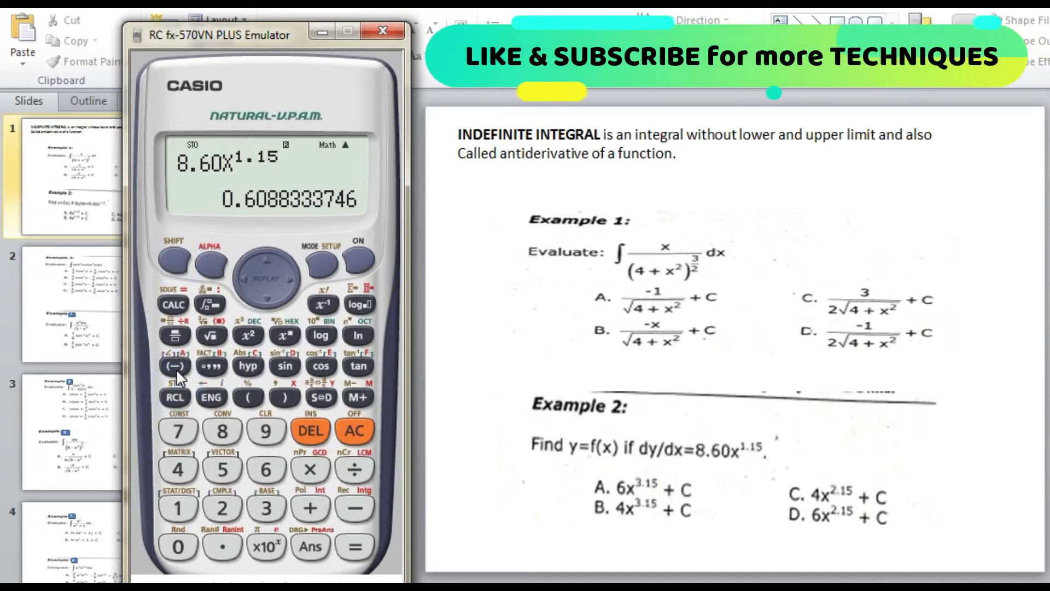
click(176, 368)
click(355, 432)
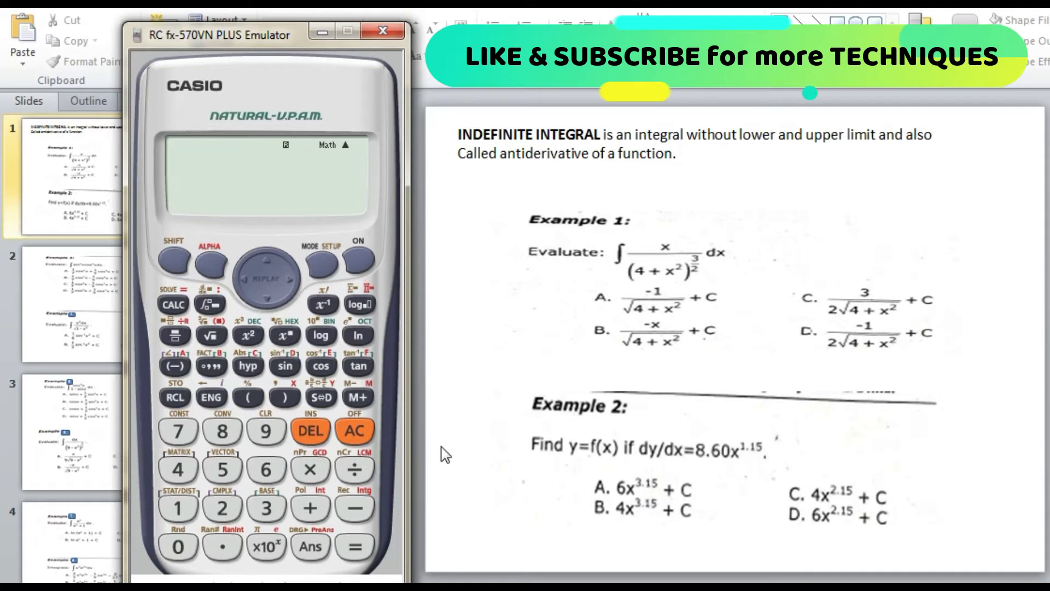
Insert a d/dx template containing 4X^2.15.
click(170, 254)
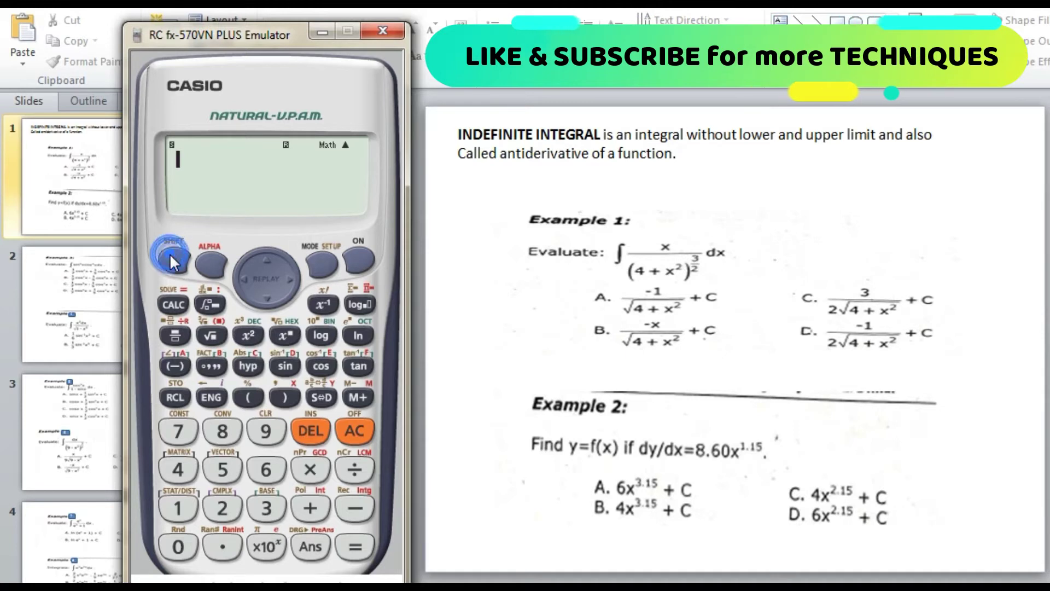
click(210, 304)
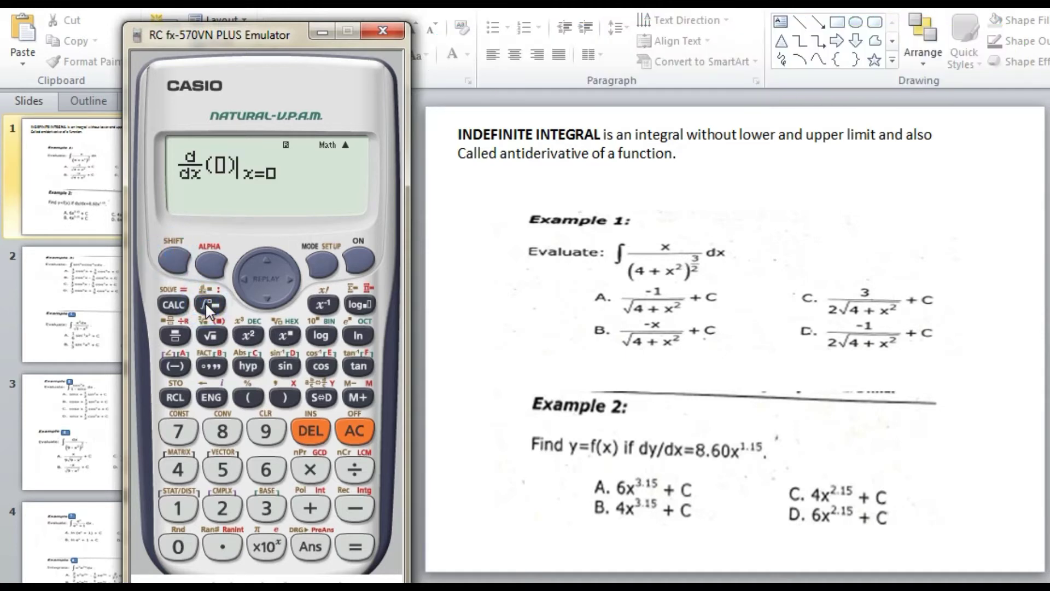
click(179, 471)
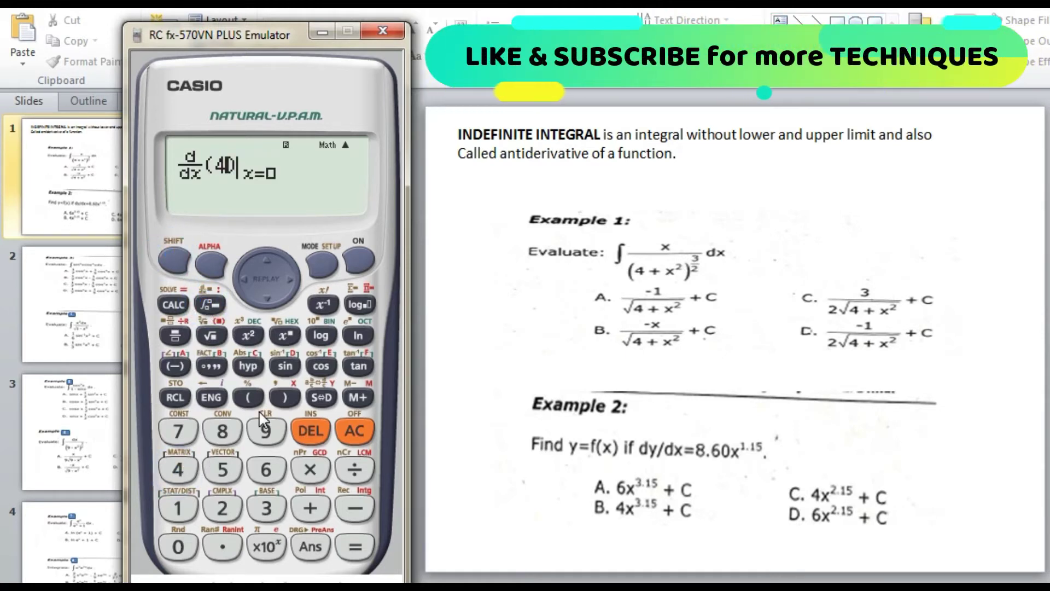
click(206, 257)
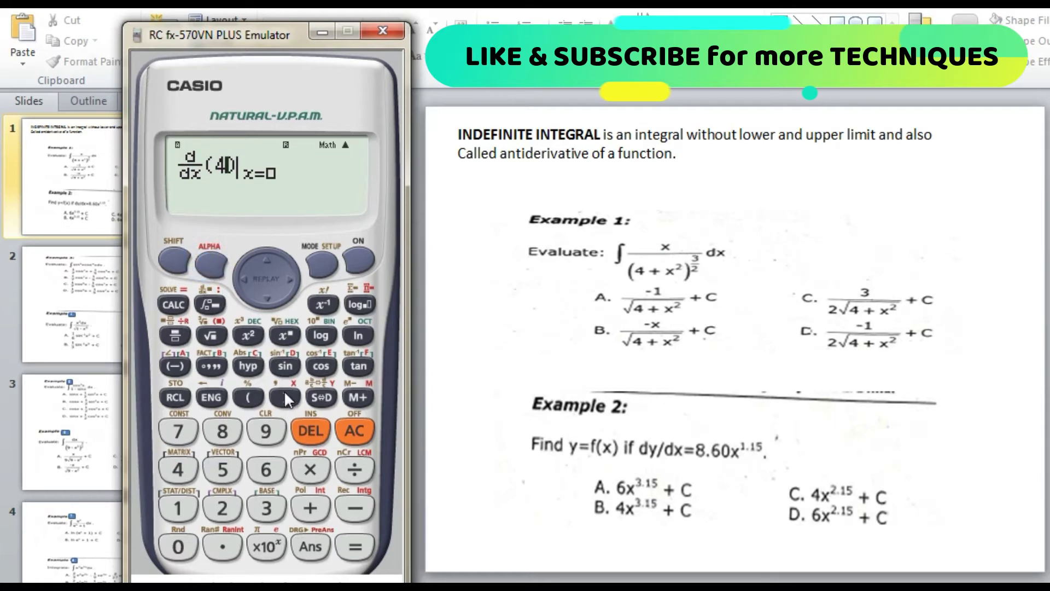
click(285, 394)
click(290, 330)
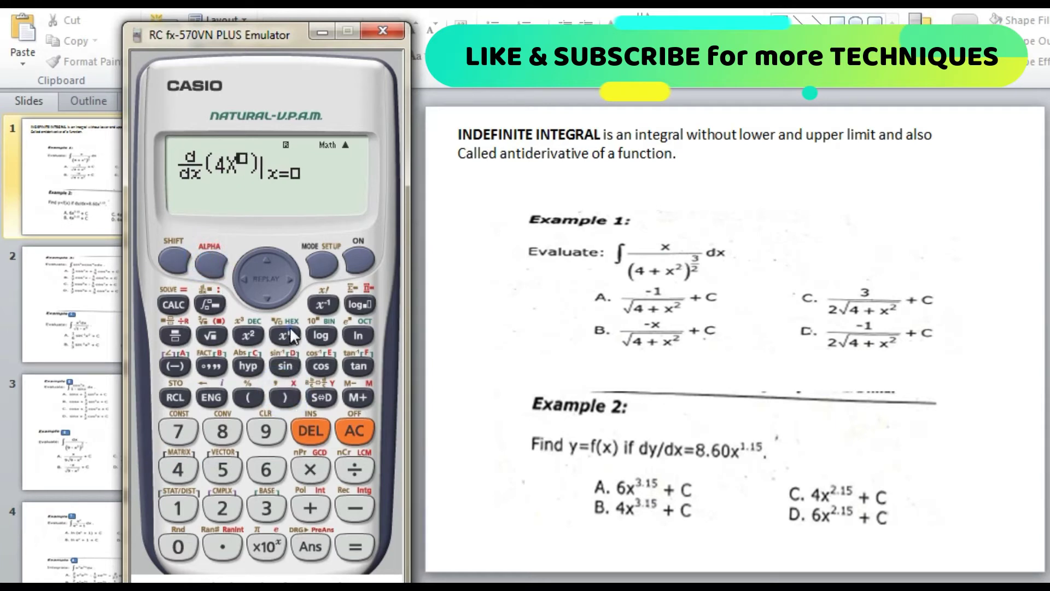
click(225, 510)
click(222, 546)
click(179, 506)
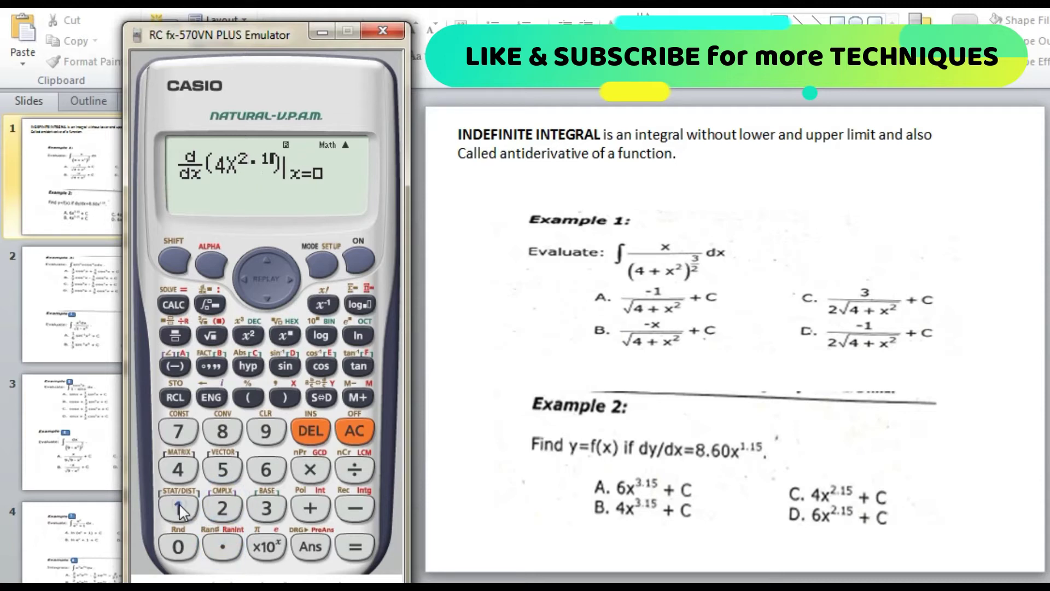
click(222, 469)
Evaluate the derivative at x = 0.1, then divide it by memory A.
click(290, 281)
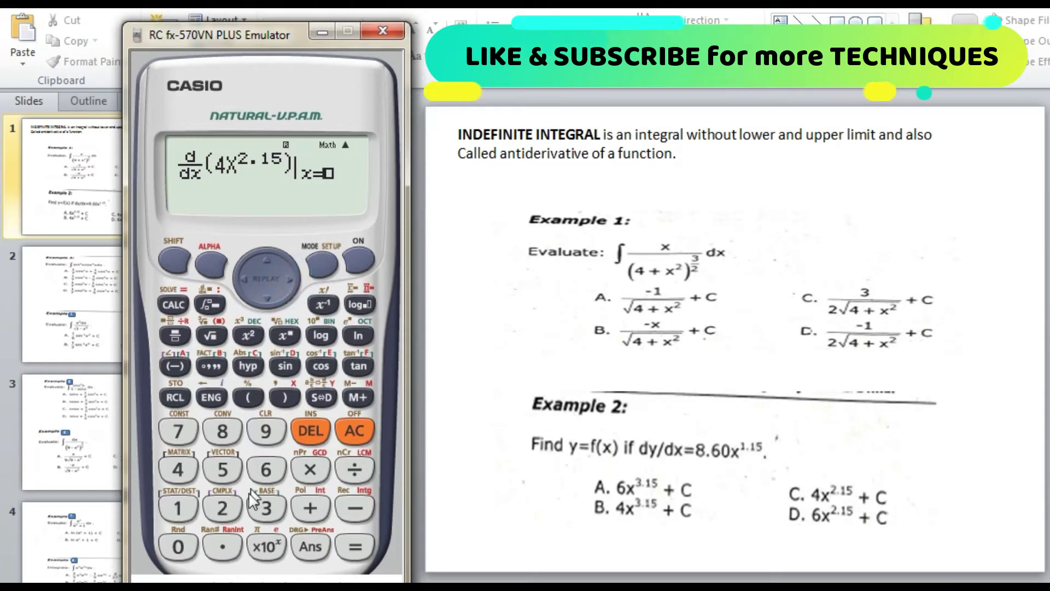
click(222, 546)
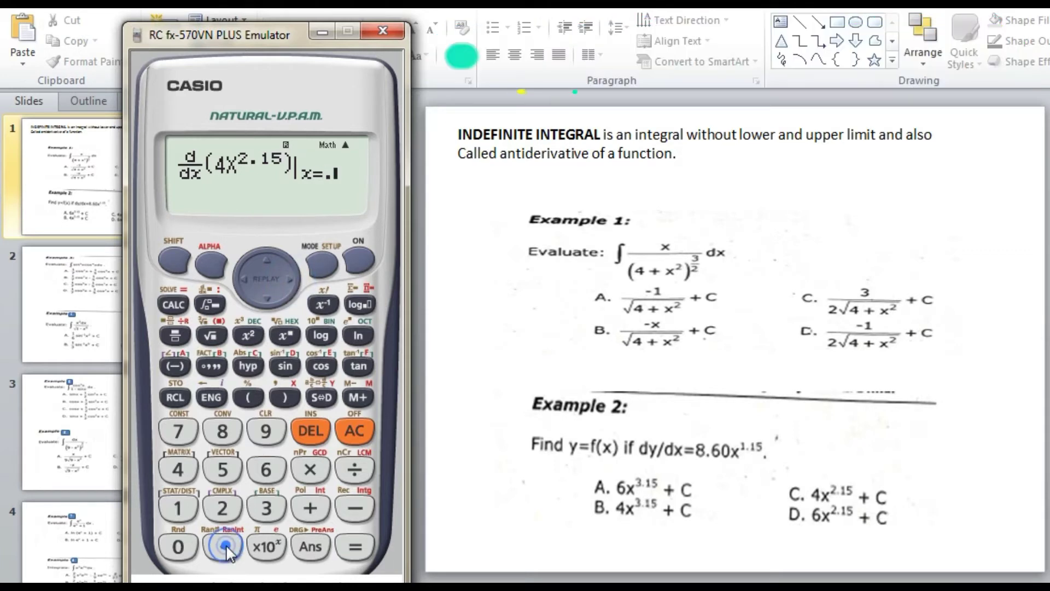
click(179, 508)
click(353, 546)
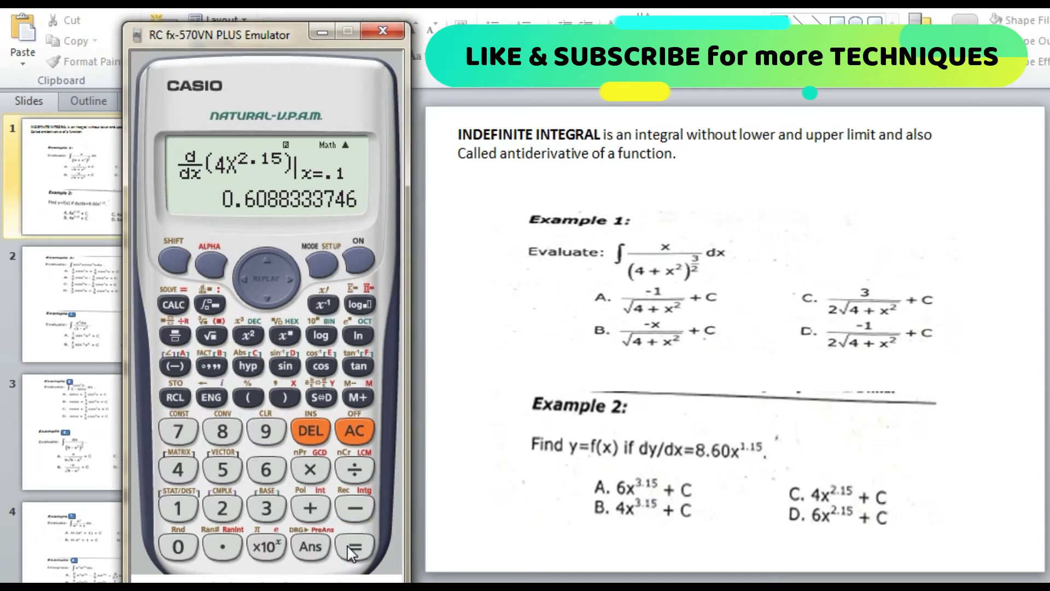
click(353, 467)
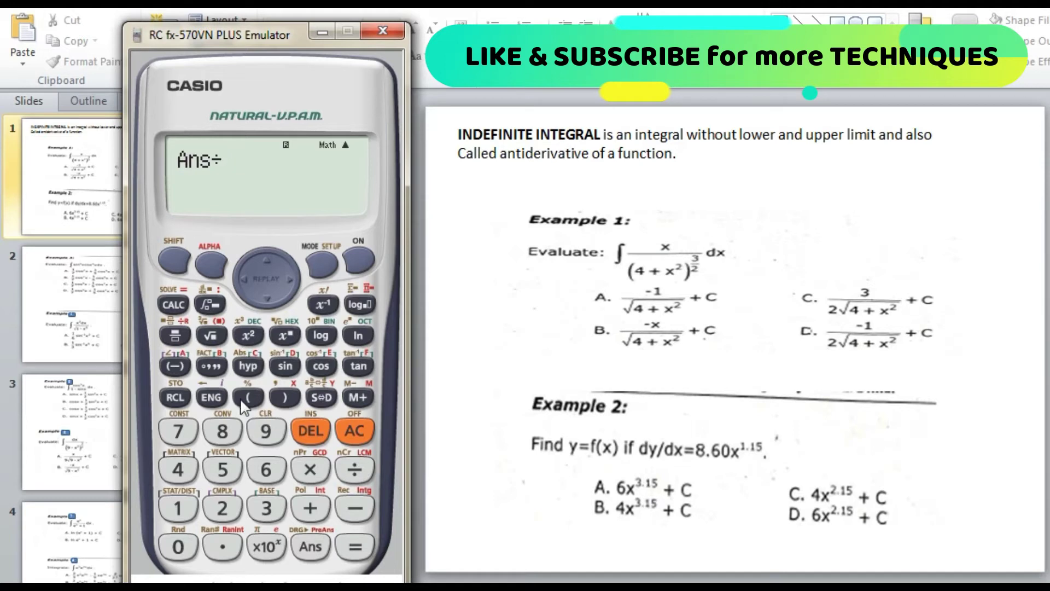
click(174, 366)
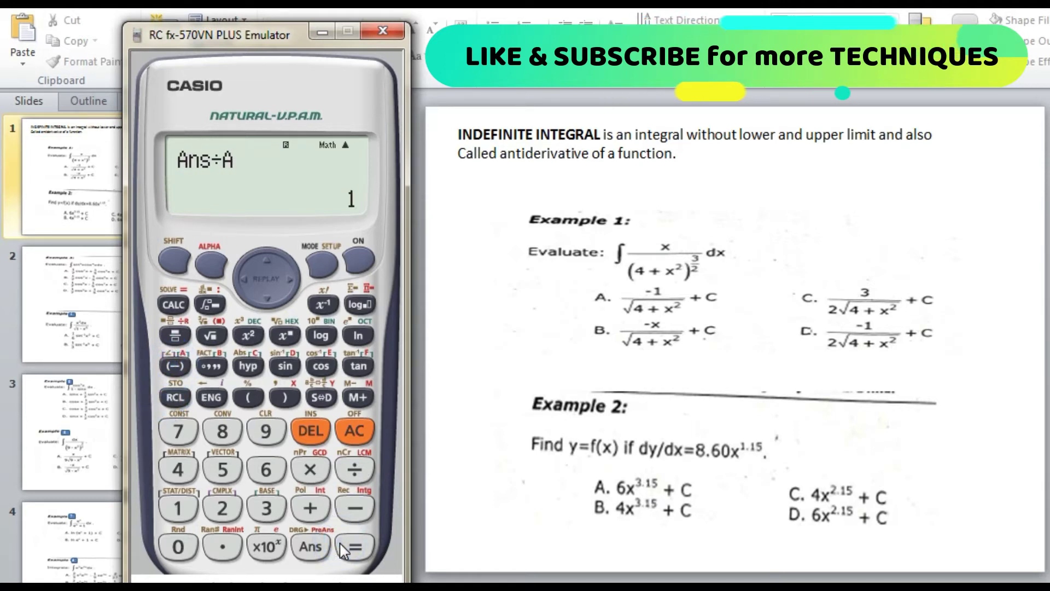